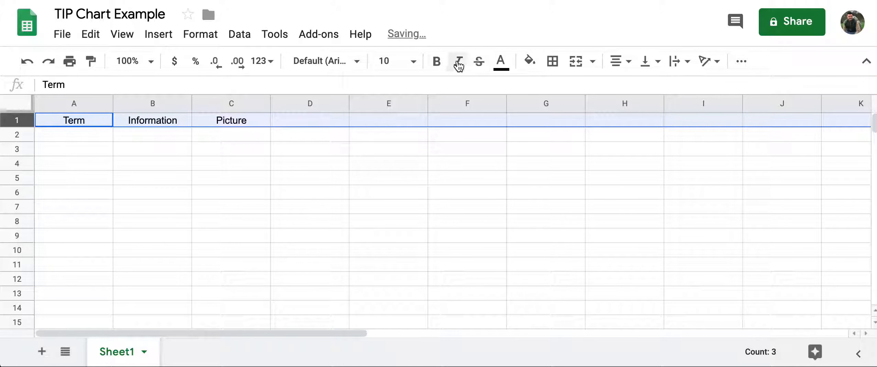
Bold the header row and fill the Term, Information and Picture header cells with gray
{"action": "left_click", "coordinate": [436, 61]}
{"action": "left_click", "coordinate": [245, 179]}
{"action": "left_click_drag", "start_coordinate": [100, 126], "coordinate": [262, 121]}
{"action": "left_click", "coordinate": [530, 61]}
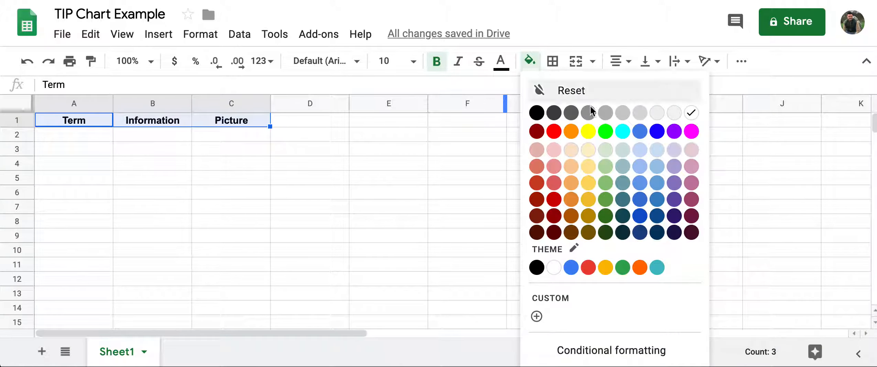
{"action": "left_click", "coordinate": [623, 113]}
{"action": "left_click", "coordinate": [405, 185]}
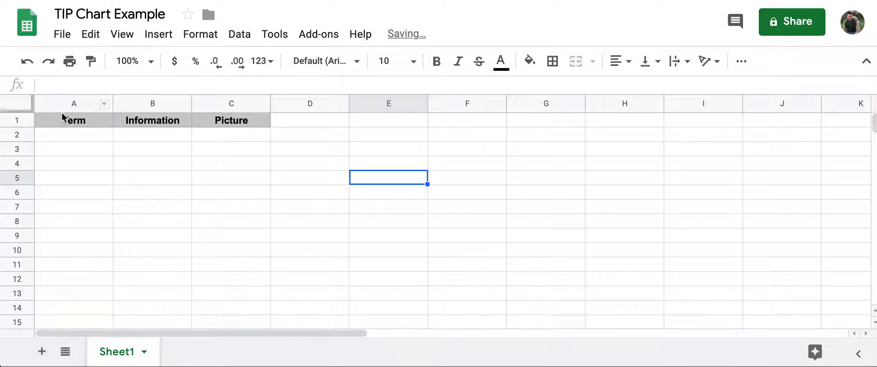
Apply borders around all cells in columns A through C
{"action": "left_click_drag", "start_coordinate": [74, 104], "coordinate": [236, 124]}
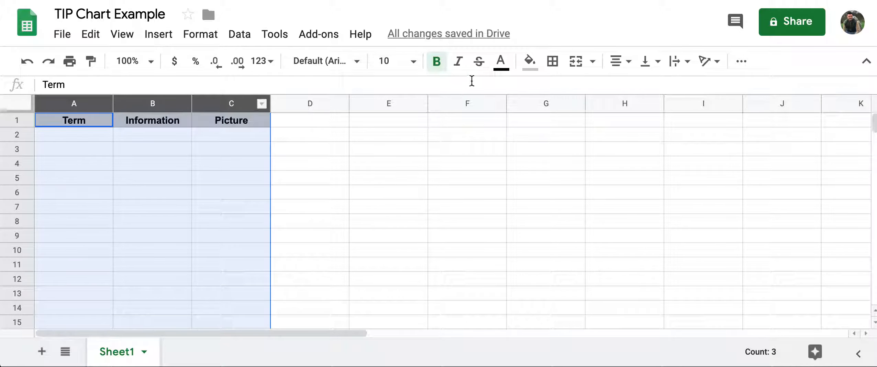
{"action": "left_click", "coordinate": [553, 62]}
{"action": "left_click", "coordinate": [559, 91]}
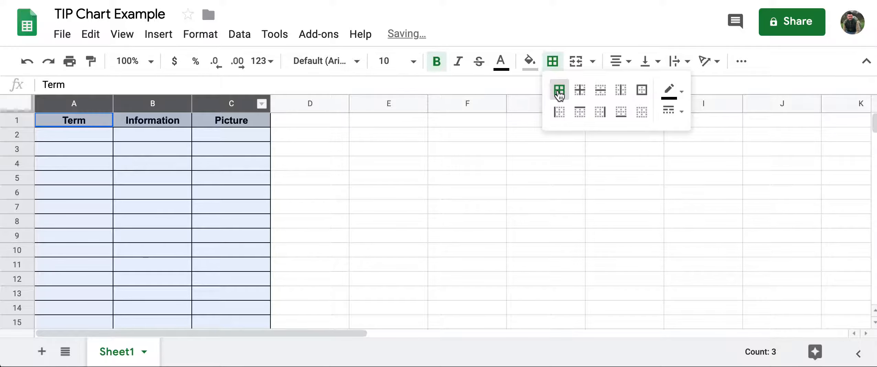
{"action": "left_click", "coordinate": [461, 166]}
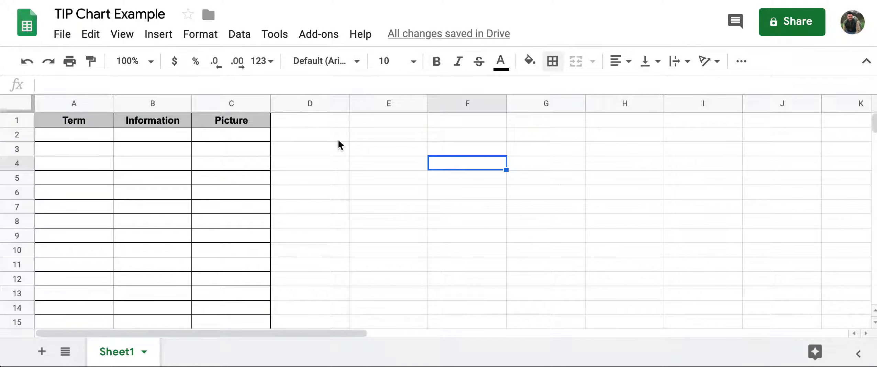
Select the whole sheet and enlarge all row heights and column widths uniformly
{"action": "left_click", "coordinate": [28, 105]}
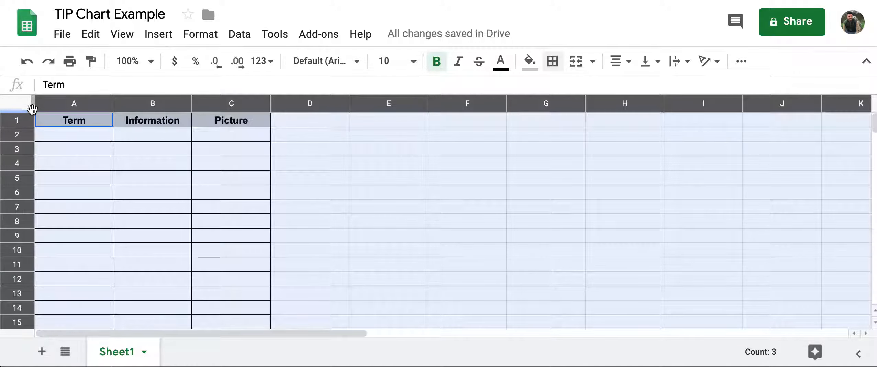
{"action": "left_click_drag", "start_coordinate": [21, 142], "coordinate": [24, 180]}
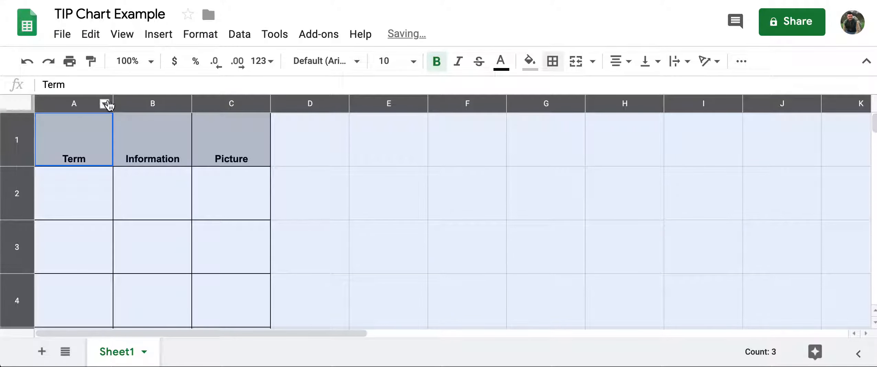
{"action": "left_click_drag", "start_coordinate": [113, 101], "coordinate": [226, 102]}
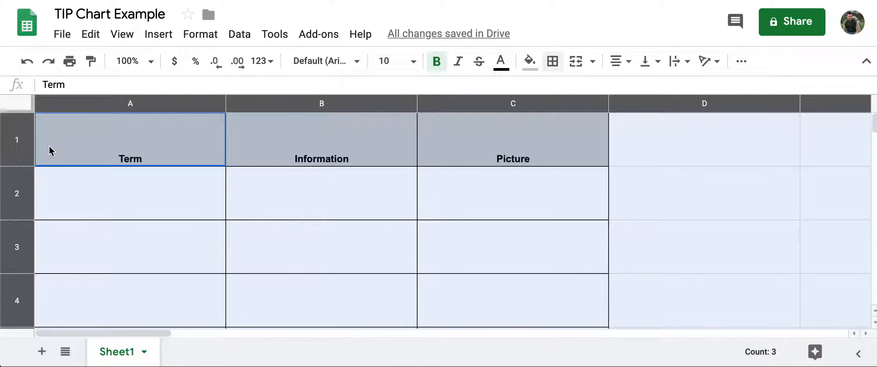
Reduce the height of header row 1 so that it is shorter than the rows below
{"action": "left_click", "coordinate": [43, 157]}
{"action": "left_click_drag", "start_coordinate": [19, 165], "coordinate": [19, 136]}
{"action": "left_click", "coordinate": [295, 182]}
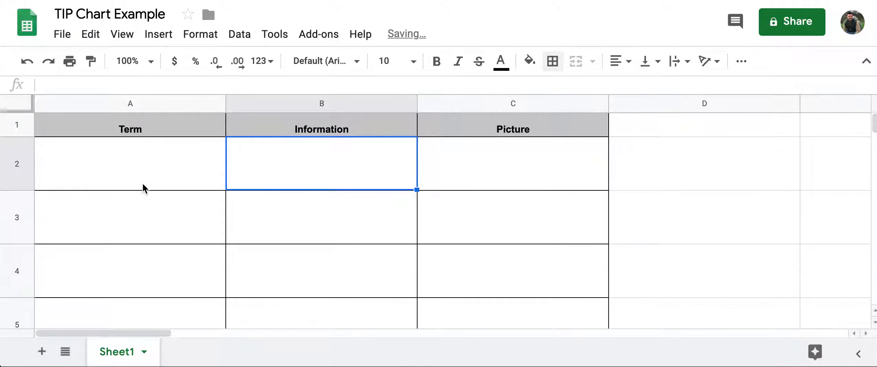
Enter "Bridge" in A2 and "Structure that carries a road or path overtop of an obstacle like water." in B2
{"action": "left_click", "coordinate": [163, 169]}
{"action": "type", "text": "Bridge"}
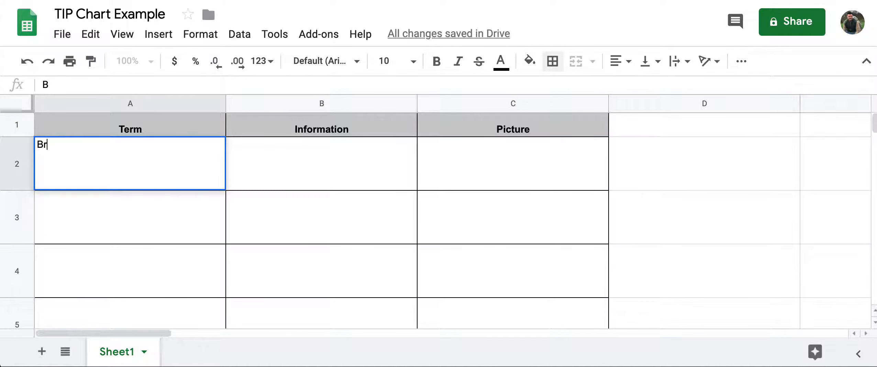
{"action": "key", "text": "Return"}
{"action": "left_click", "coordinate": [393, 169]}
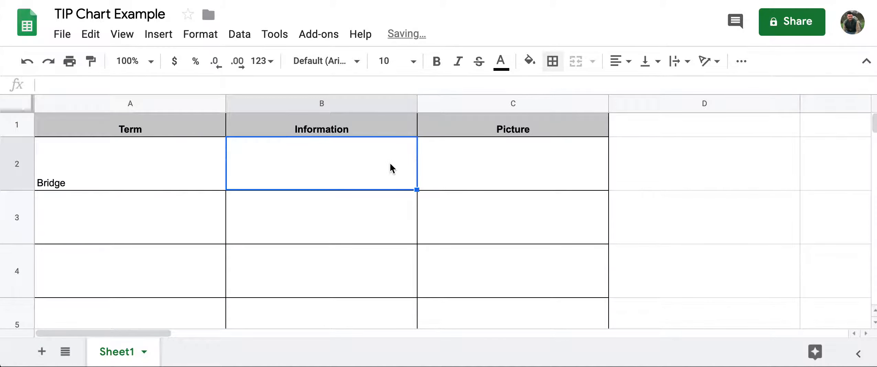
{"action": "type", "text": "Structure that carries a road or path overtop of an obstacle like water."}
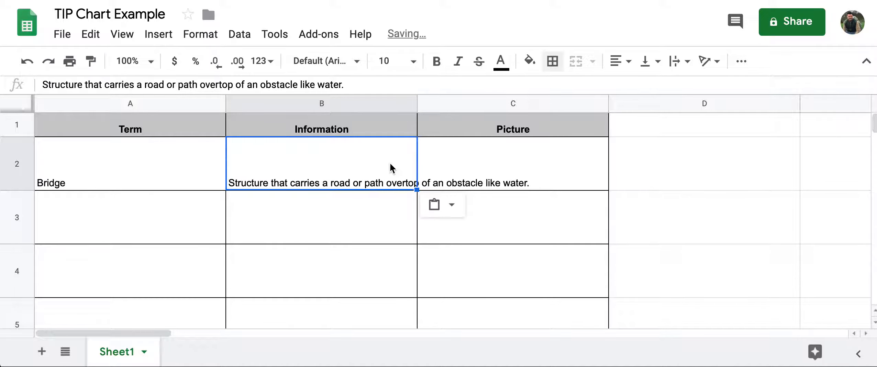
{"action": "left_click", "coordinate": [380, 242]}
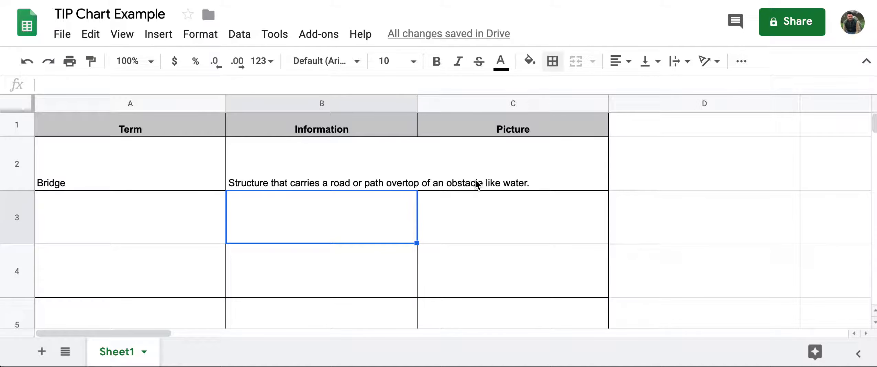
Set the text wrapping of the Information column to Wrap
{"action": "left_click", "coordinate": [358, 105]}
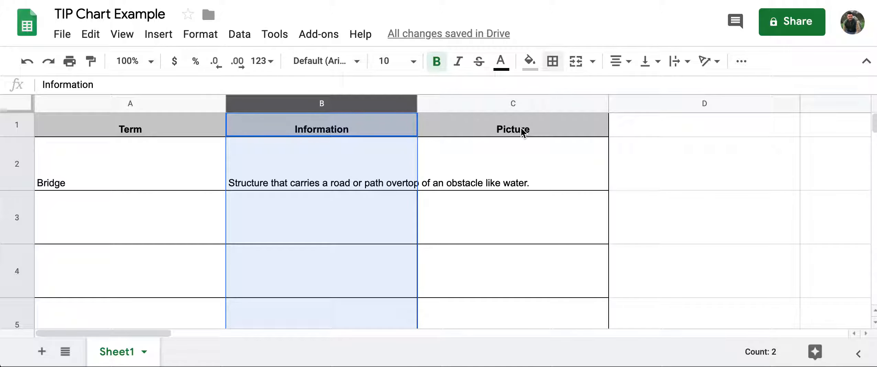
{"action": "left_click", "coordinate": [676, 62]}
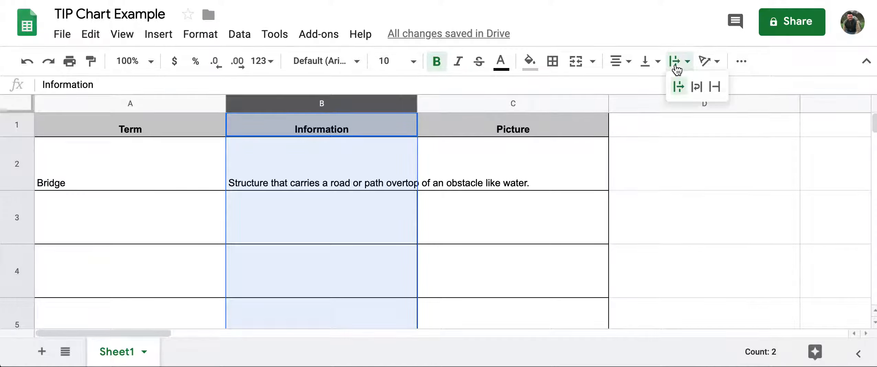
{"action": "left_click", "coordinate": [697, 86]}
{"action": "left_click", "coordinate": [514, 240]}
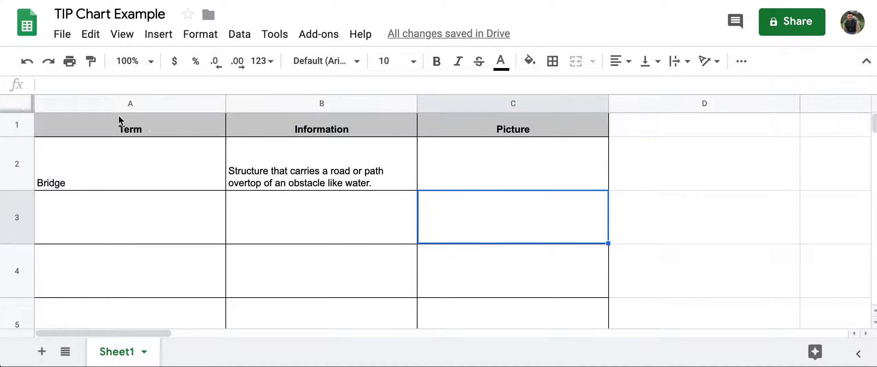
Vertically align the contents of columns A through C to the middle
{"action": "left_click_drag", "start_coordinate": [54, 99], "coordinate": [600, 103]}
{"action": "left_click", "coordinate": [647, 61]}
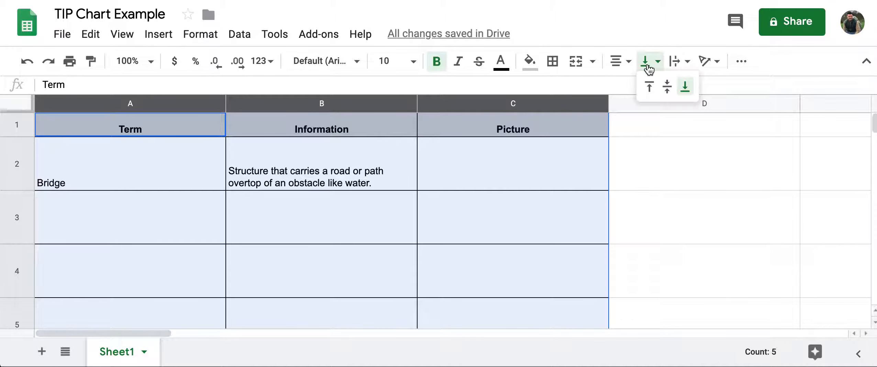
{"action": "left_click", "coordinate": [667, 87]}
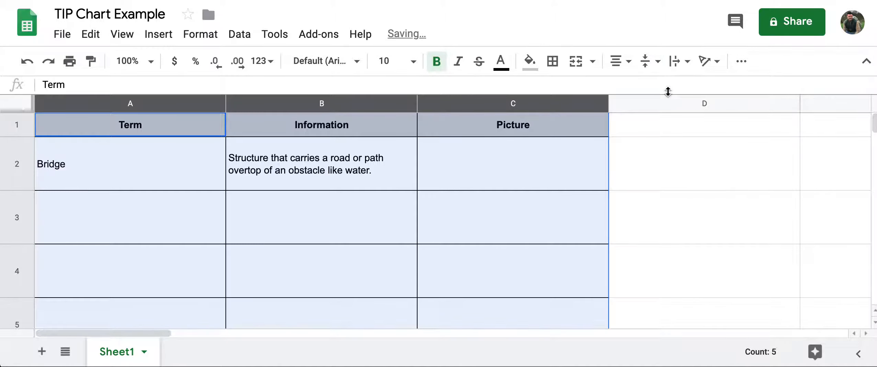
Start inserting an image in cell C2 and search Google images for "bridge"
{"action": "left_click", "coordinate": [577, 172]}
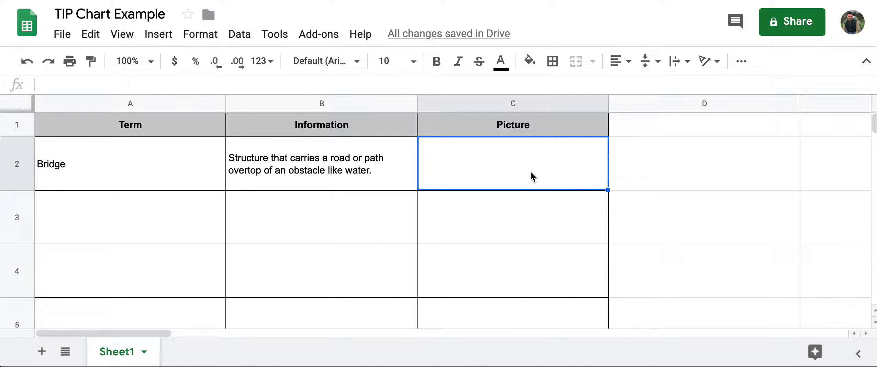
{"action": "left_click", "coordinate": [162, 34]}
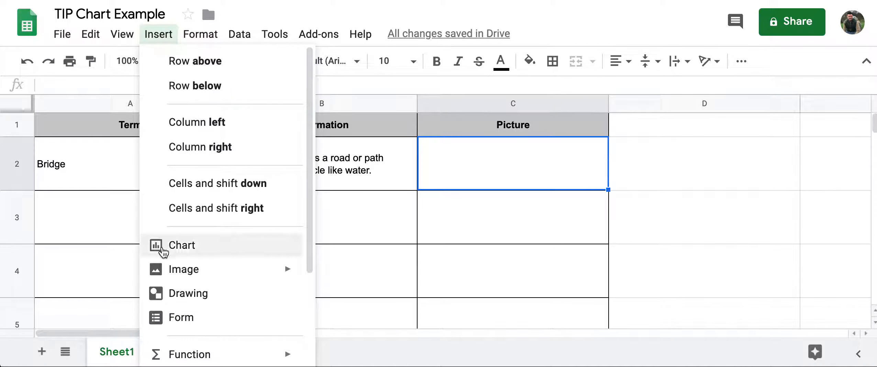
{"action": "mouse_move", "coordinate": [169, 272]}
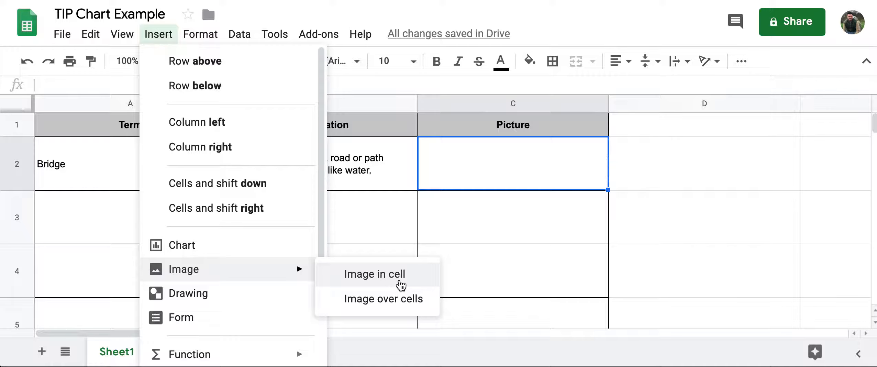
{"action": "left_click", "coordinate": [400, 283]}
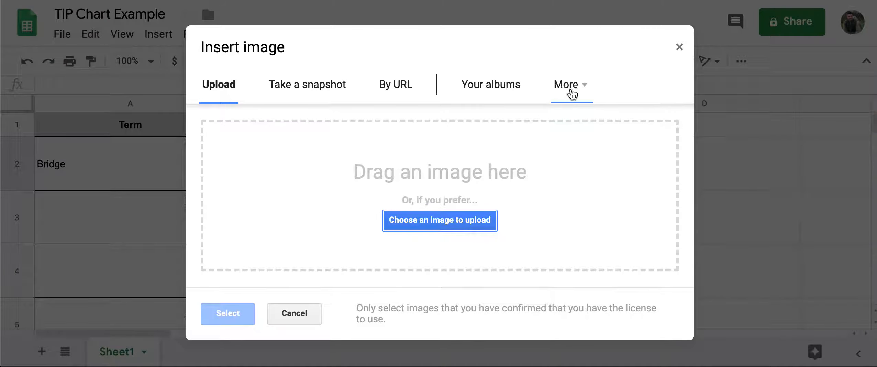
{"action": "left_click", "coordinate": [570, 91]}
{"action": "left_click", "coordinate": [577, 150]}
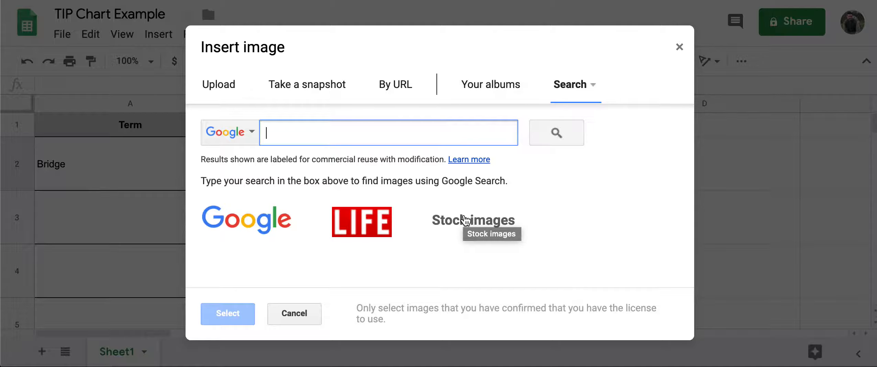
{"action": "type", "text": "b"}
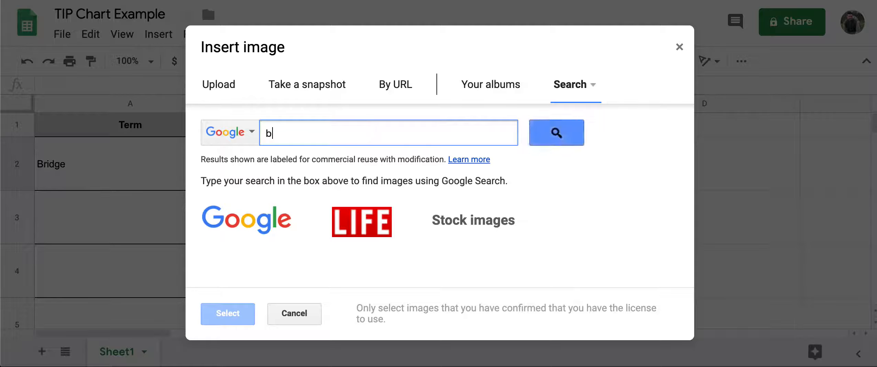
{"action": "type", "text": "rdi"}
{"action": "key", "text": "BackSpace"}
{"action": "type", "text": "idge"}
{"action": "key", "text": "Return"}
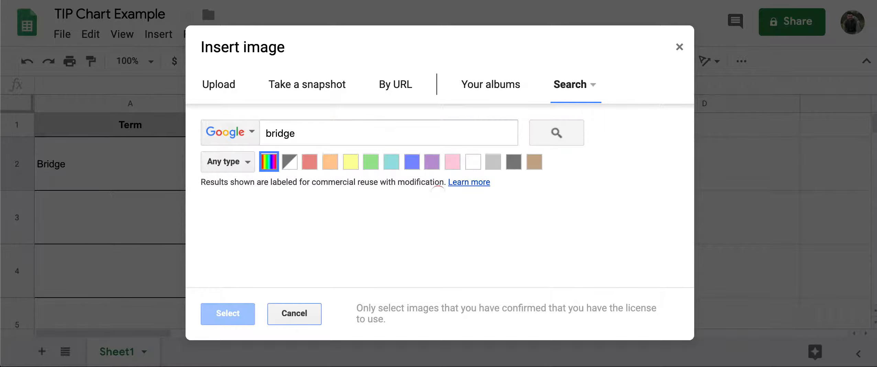
Filter the bridge images by red and insert the photo of the red suspension bridge over blue water into C2
{"action": "scroll", "coordinate": [328, 207], "scroll_direction": "down", "scroll_amount": 2}
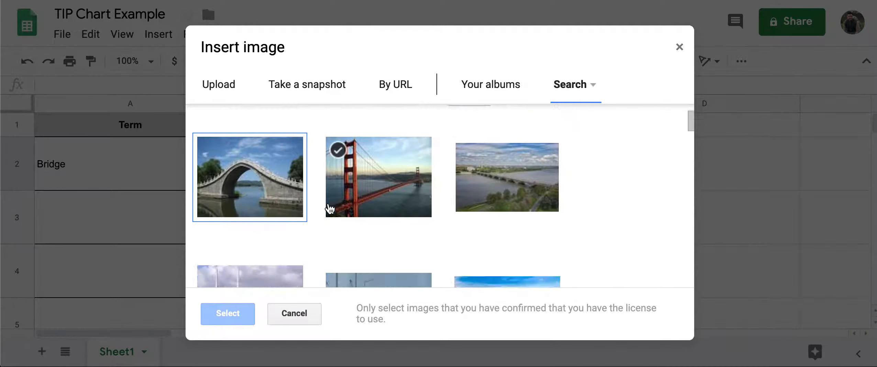
{"action": "scroll", "coordinate": [330, 208], "scroll_direction": "up", "scroll_amount": 3}
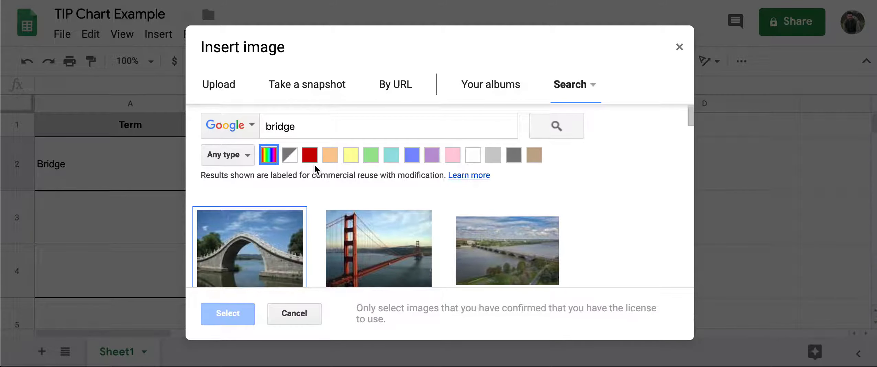
{"action": "left_click", "coordinate": [310, 159]}
{"action": "scroll", "coordinate": [324, 203], "scroll_direction": "down", "scroll_amount": 1}
{"action": "scroll", "coordinate": [325, 203], "scroll_direction": "down", "scroll_amount": 10}
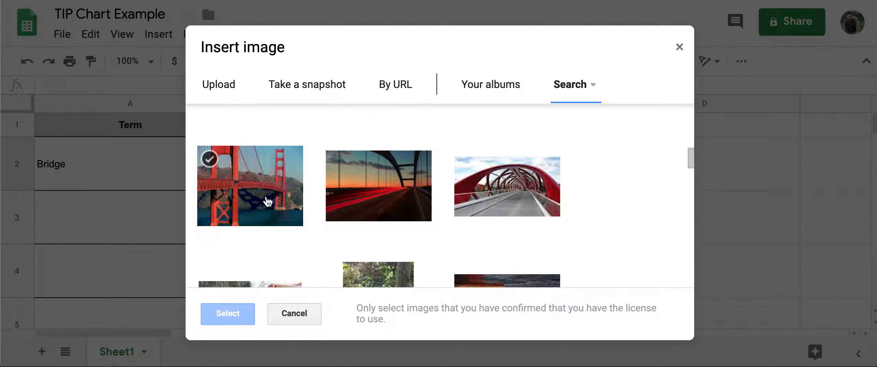
{"action": "left_click", "coordinate": [275, 168]}
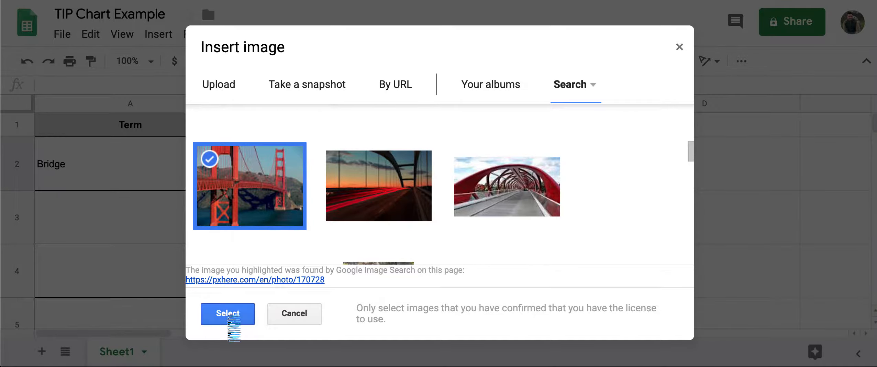
{"action": "left_click", "coordinate": [227, 320]}
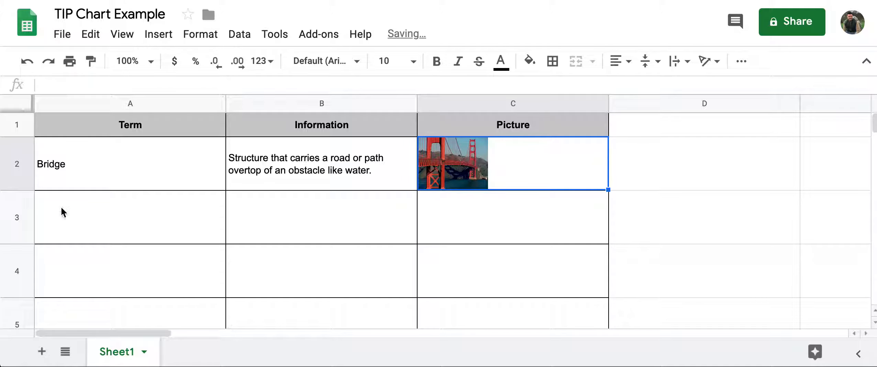
Increase the height of row 2 to enlarge the bridge picture and center it horizontally in C2
{"action": "left_click_drag", "start_coordinate": [26, 190], "coordinate": [27, 217]}
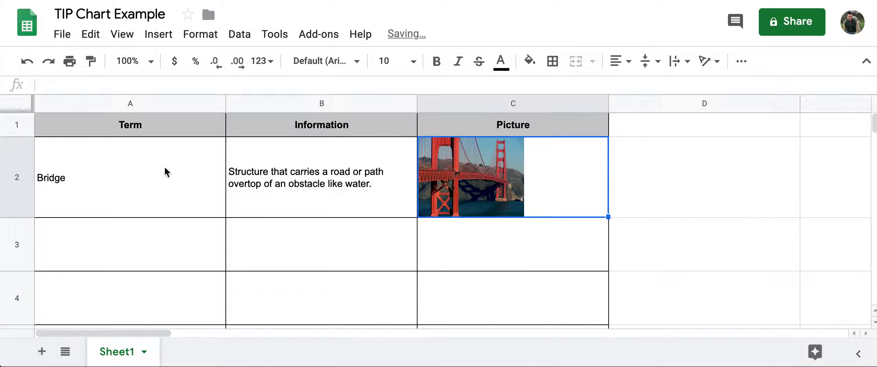
{"action": "left_click", "coordinate": [620, 66]}
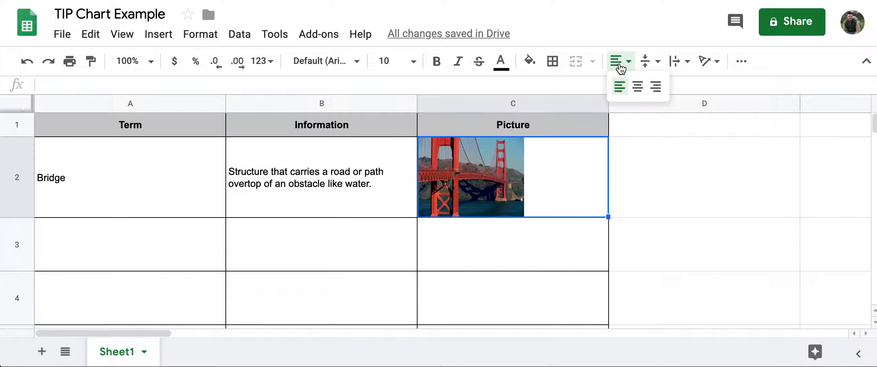
{"action": "left_click", "coordinate": [636, 87]}
{"action": "left_click", "coordinate": [669, 162]}
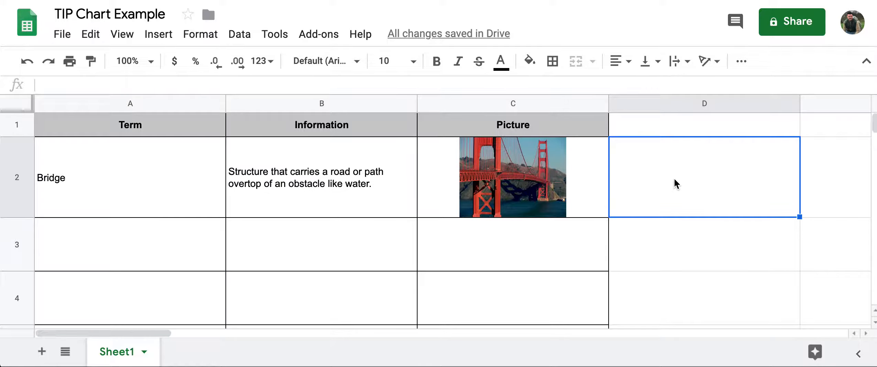
Extend the formatted Picture header from C1 into D1 and change the D1 text to "Site"
{"action": "key", "text": "ctrl+c"}
{"action": "left_click", "coordinate": [675, 137]}
{"action": "left_click", "coordinate": [656, 129]}
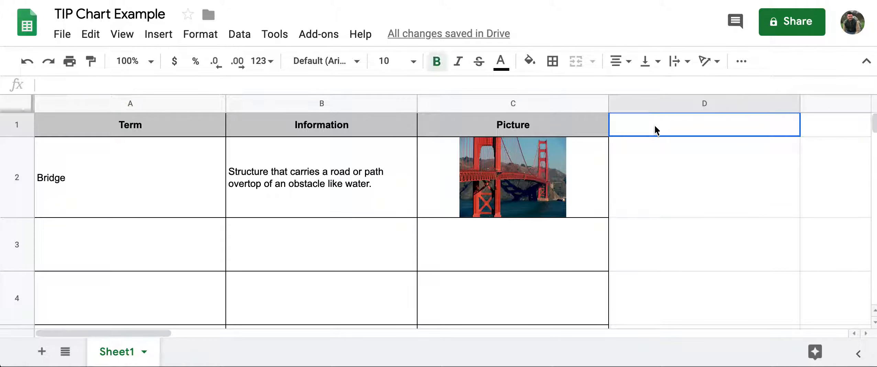
{"action": "left_click", "coordinate": [594, 132]}
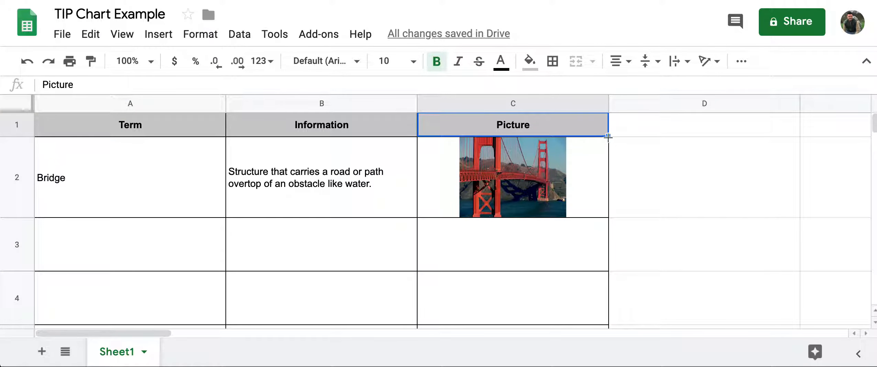
{"action": "left_click_drag", "start_coordinate": [608, 136], "coordinate": [677, 137]}
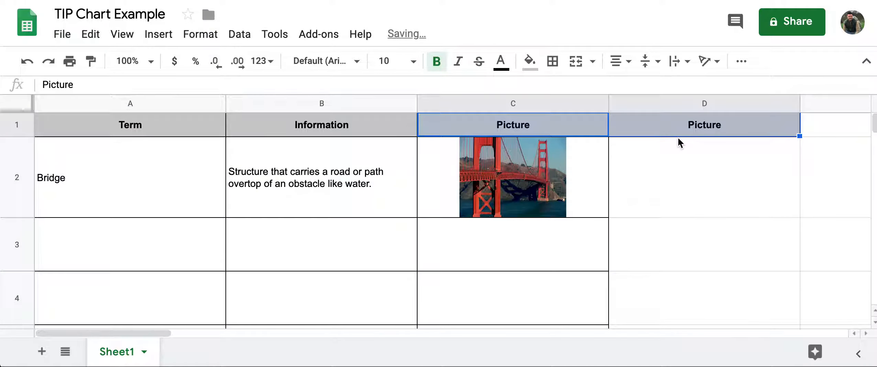
{"action": "left_click", "coordinate": [717, 127]}
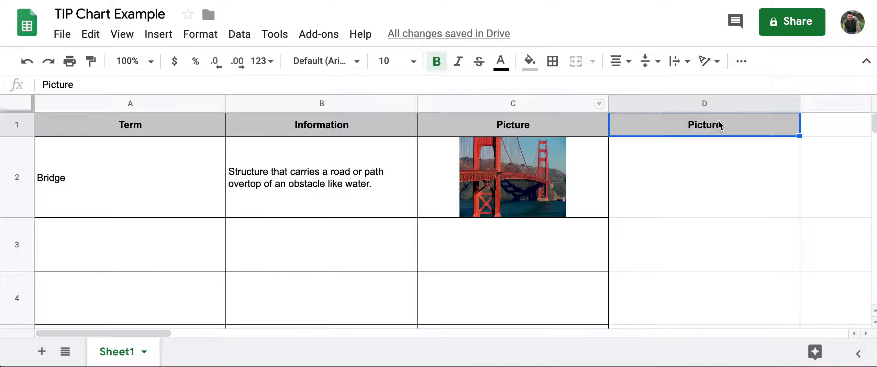
{"action": "type", "text": "Site"}
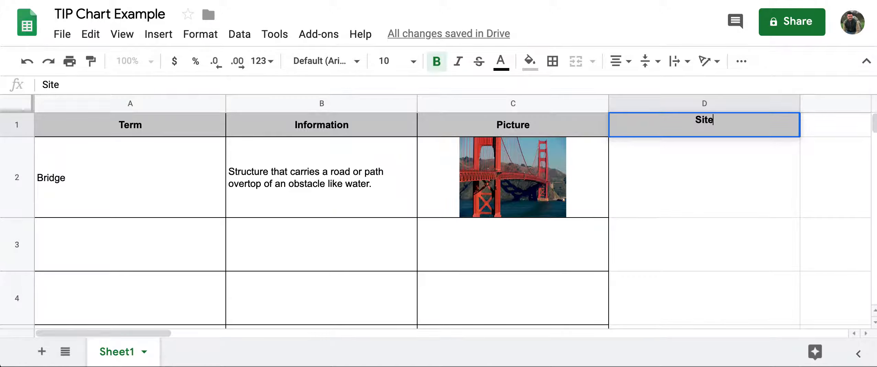
{"action": "key", "text": "Return"}
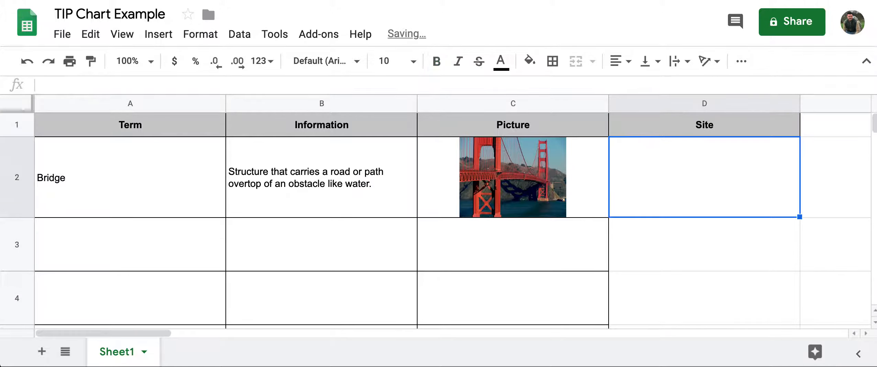
Apply all borders to column D
{"action": "left_click", "coordinate": [714, 104]}
{"action": "left_click", "coordinate": [556, 65]}
{"action": "left_click", "coordinate": [560, 90]}
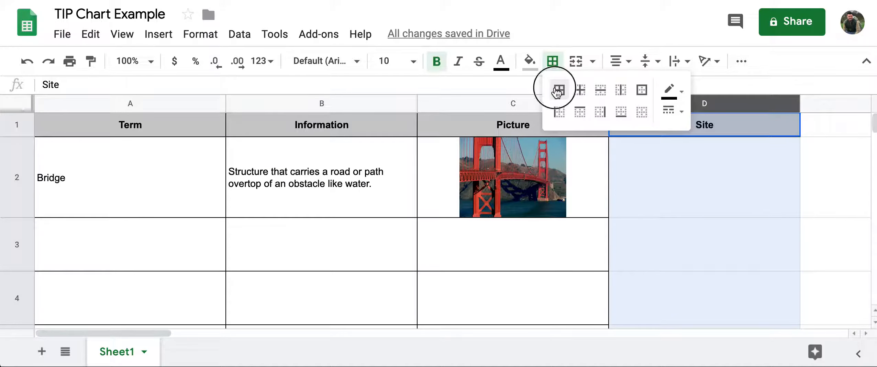
Enter "See a bridge in Chicago!" in cell D2
{"action": "left_click", "coordinate": [693, 200]}
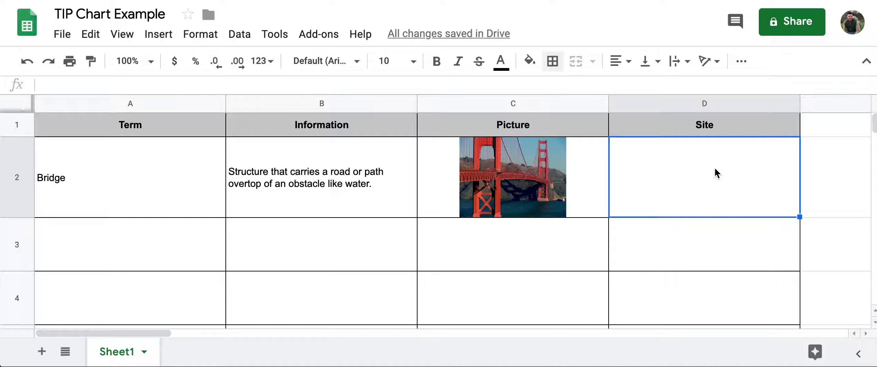
{"action": "type", "text": "See a b"}
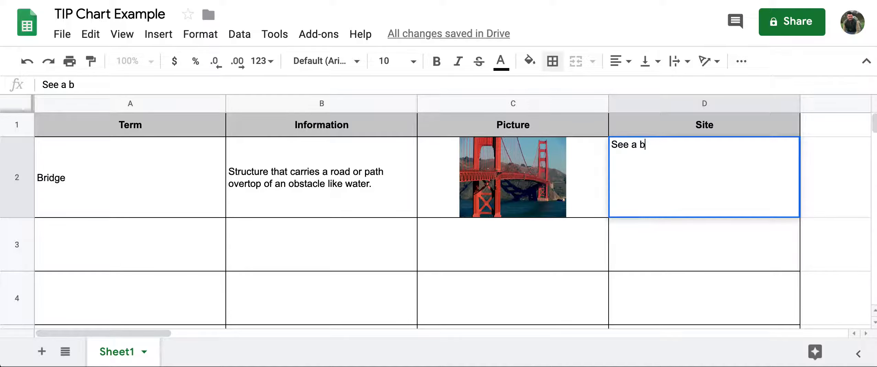
{"action": "type", "text": "ridge in C?hi"}
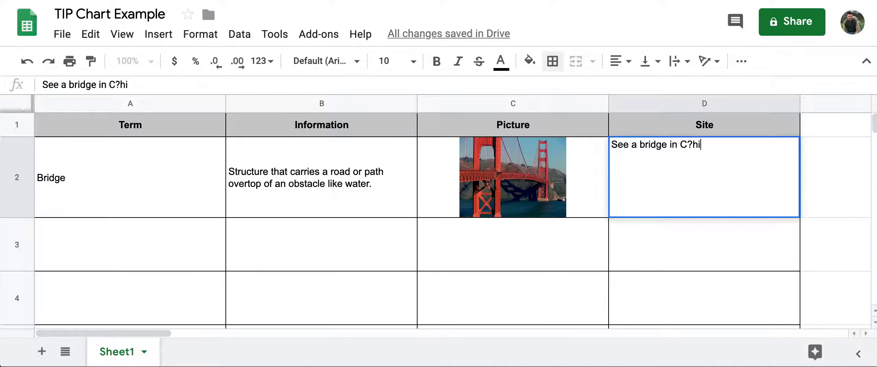
{"action": "key", "text": "BackSpace"}
{"action": "key", "text": "BackSpace"}
{"action": "key", "text": "BackSpace"}
{"action": "type", "text": "hicago!"}
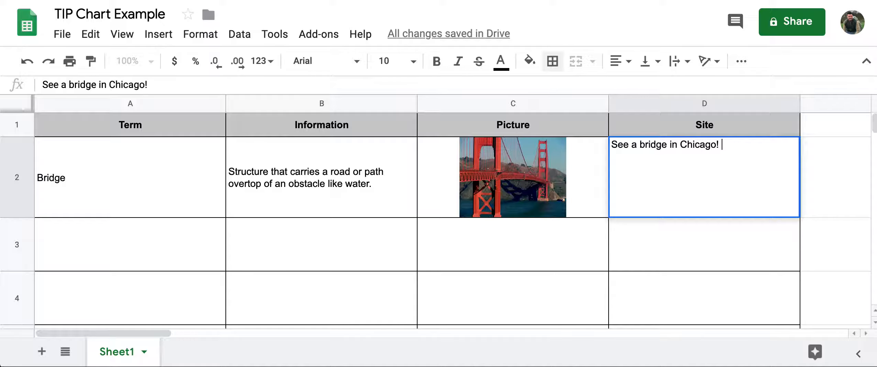
{"action": "key", "text": "Return"}
Vertically align the contents of column D to the middle
{"action": "left_click", "coordinate": [679, 102]}
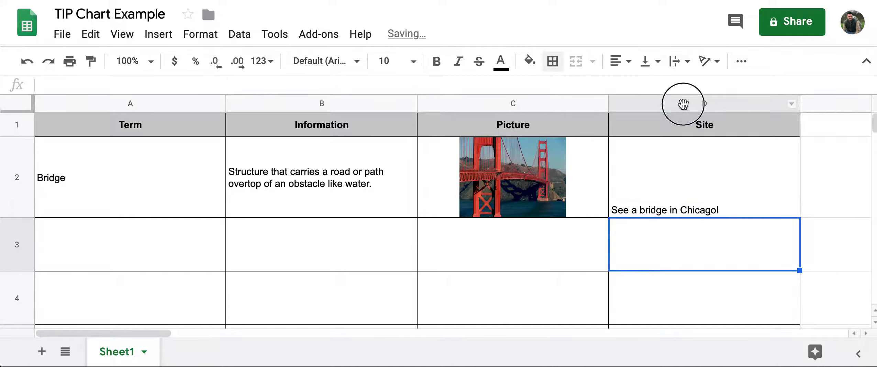
{"action": "left_click", "coordinate": [650, 62]}
{"action": "left_click", "coordinate": [667, 87]}
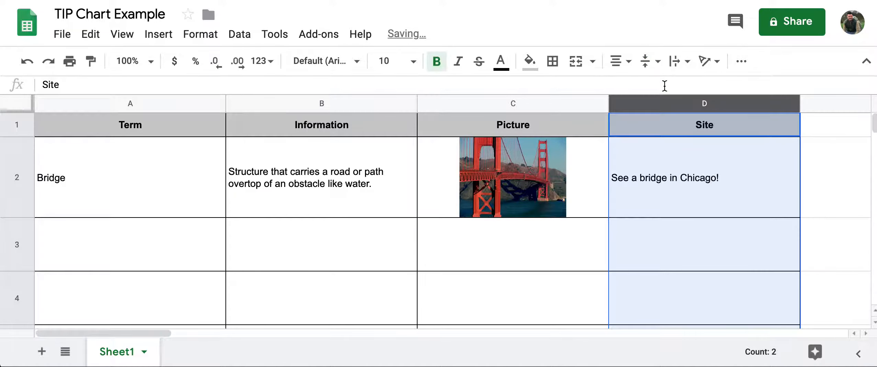
Switch to the YouTube video "360/VR View from the DuSable Bridge in Chicago", pan around and pause it, copy its URL, and return to the spreadsheet
{"action": "left_click", "coordinate": [686, 175]}
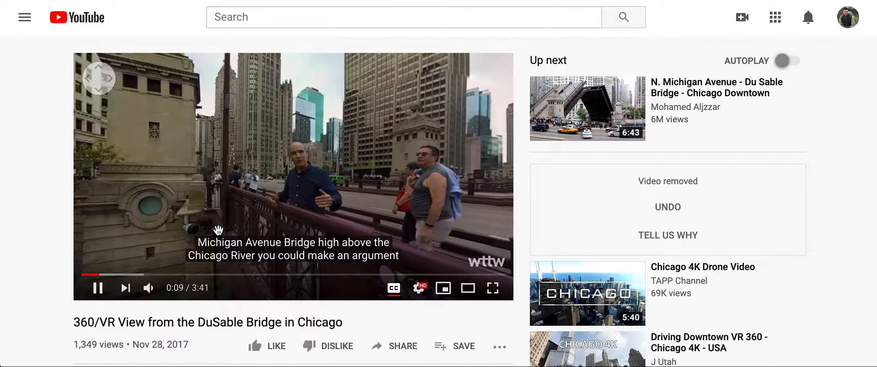
{"action": "left_click_drag", "start_coordinate": [206, 204], "coordinate": [313, 141]}
{"action": "left_click", "coordinate": [96, 292]}
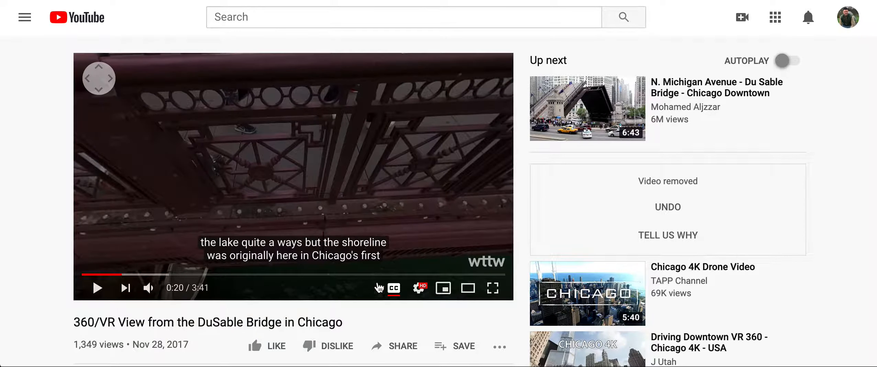
{"action": "right_click", "coordinate": [281, 0]}
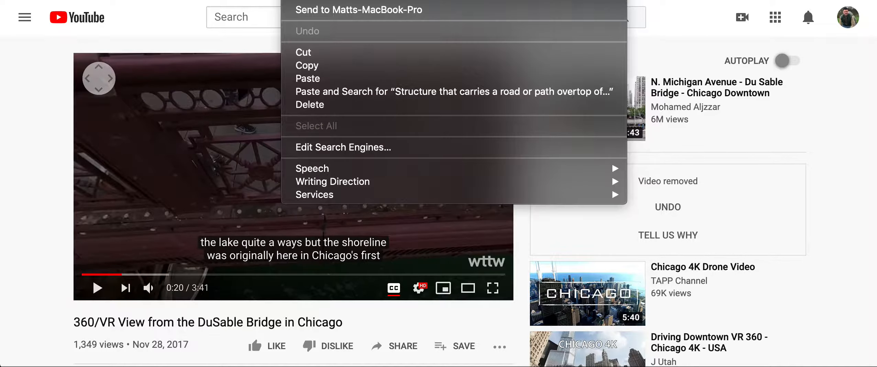
{"action": "left_click", "coordinate": [323, 66]}
{"action": "left_click", "coordinate": [206, 1]}
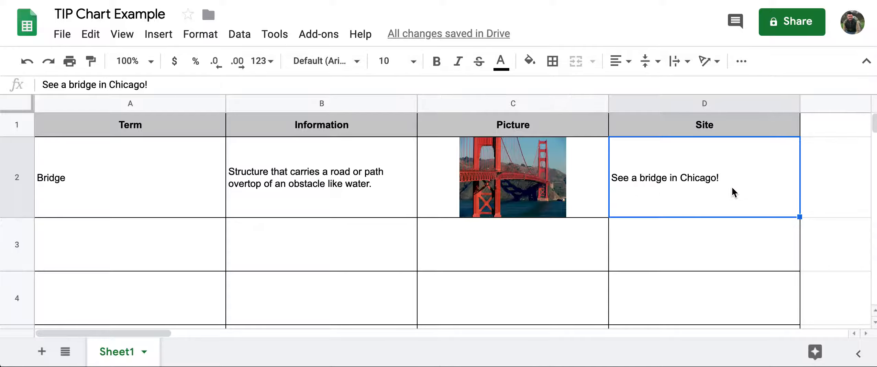
Link the D2 text "See a bridge in Chicago!" to the copied YouTube URL and preview the hyperlink
{"action": "left_click", "coordinate": [160, 34]}
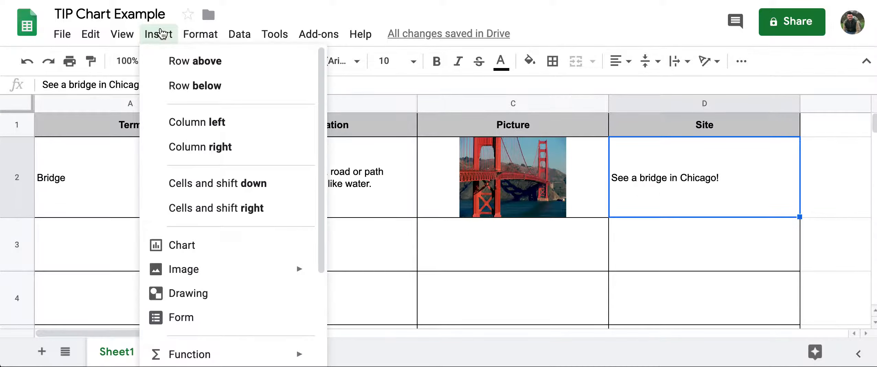
{"action": "mouse_move", "coordinate": [190, 273]}
{"action": "scroll", "coordinate": [191, 285], "scroll_direction": "down", "scroll_amount": 4}
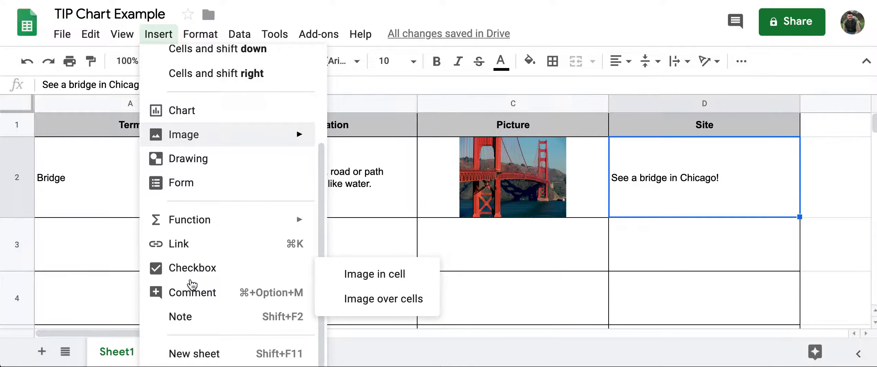
{"action": "left_click", "coordinate": [218, 249]}
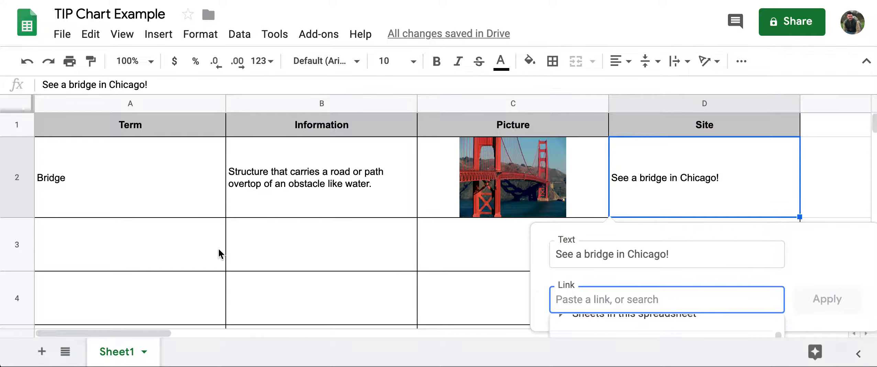
{"action": "key", "text": "ctrl+v"}
{"action": "left_click", "coordinate": [824, 298]}
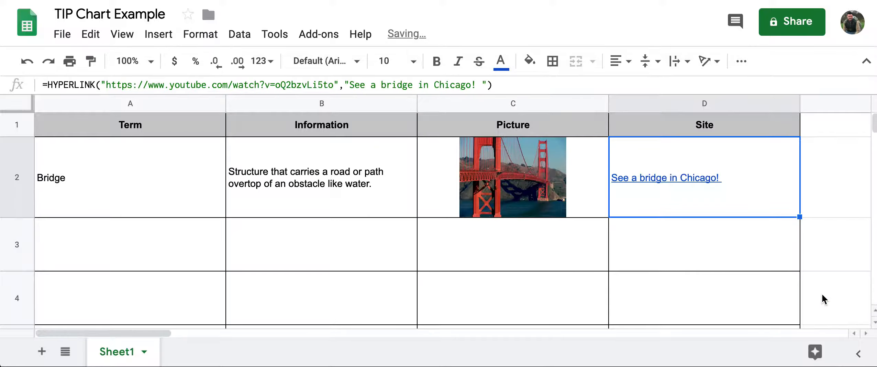
{"action": "left_click", "coordinate": [684, 281]}
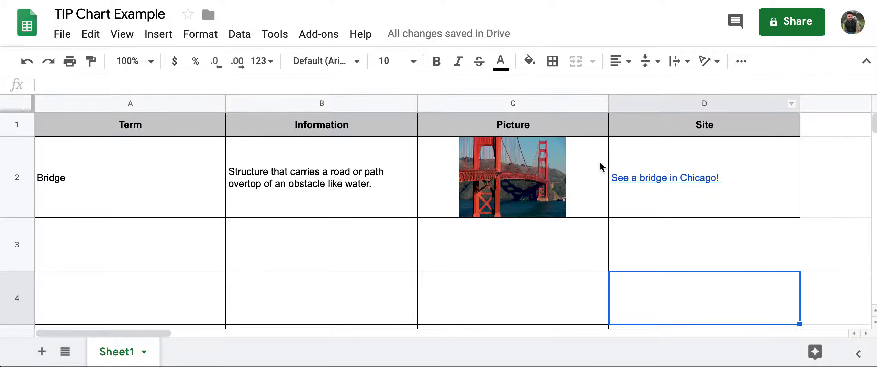
{"action": "mouse_move", "coordinate": [680, 181]}
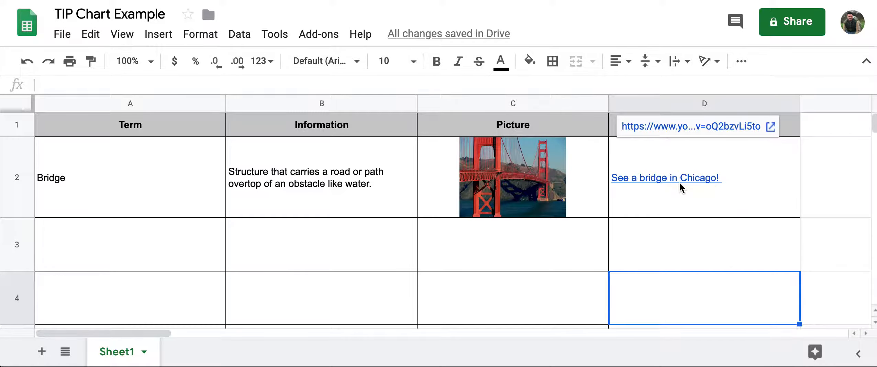
{"action": "left_click", "coordinate": [838, 186]}
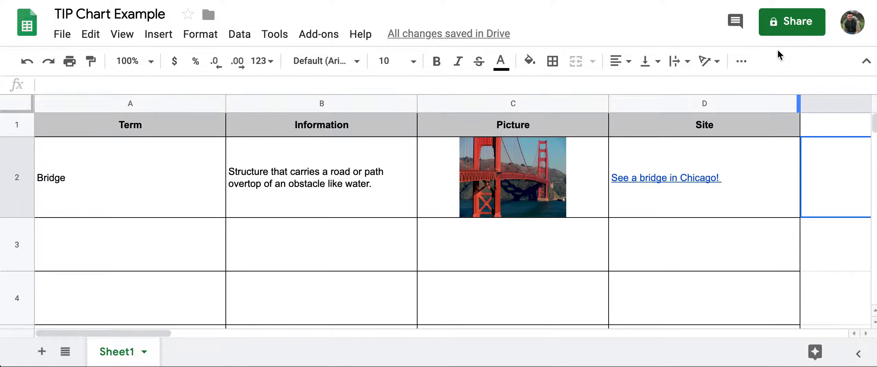
Turn on link sharing so anyone with the link can view the spreadsheet, and copy the shareable link
{"action": "left_click", "coordinate": [779, 20]}
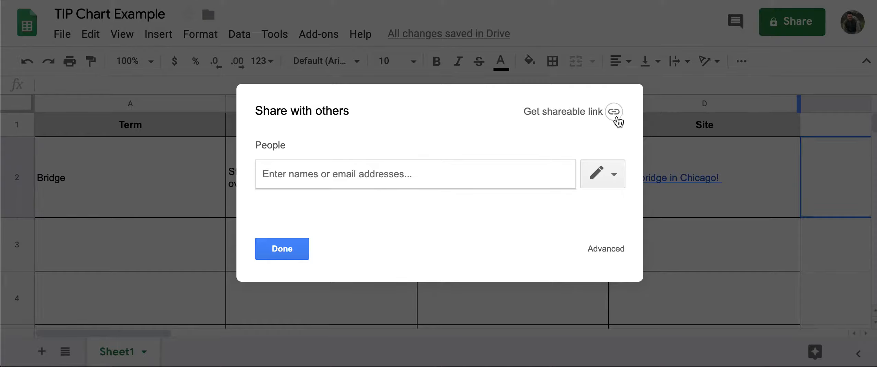
{"action": "left_click", "coordinate": [615, 112]}
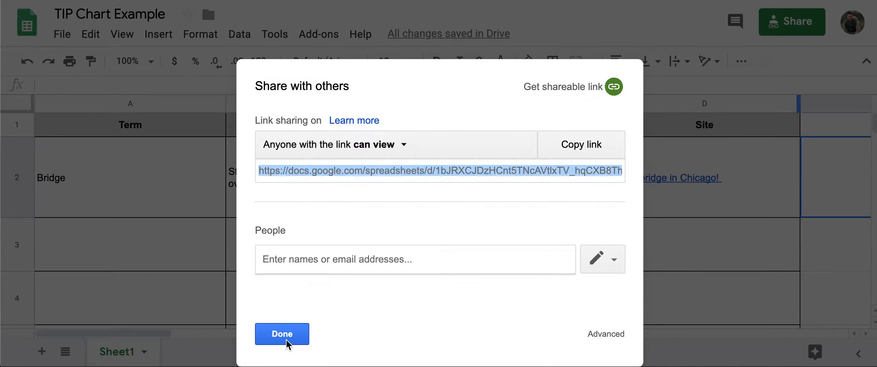
{"action": "left_click", "coordinate": [286, 339]}
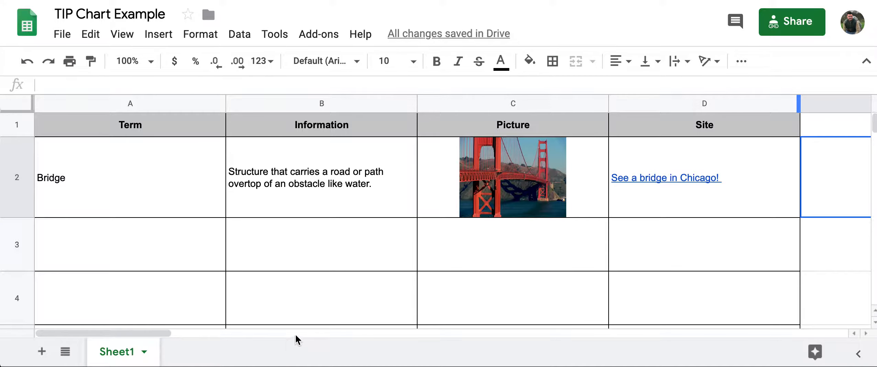
{"action": "left_click", "coordinate": [785, 21]}
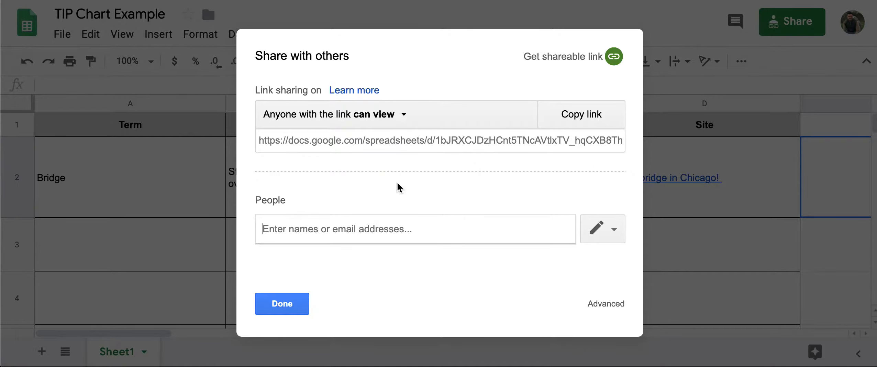
{"action": "left_click", "coordinate": [595, 109]}
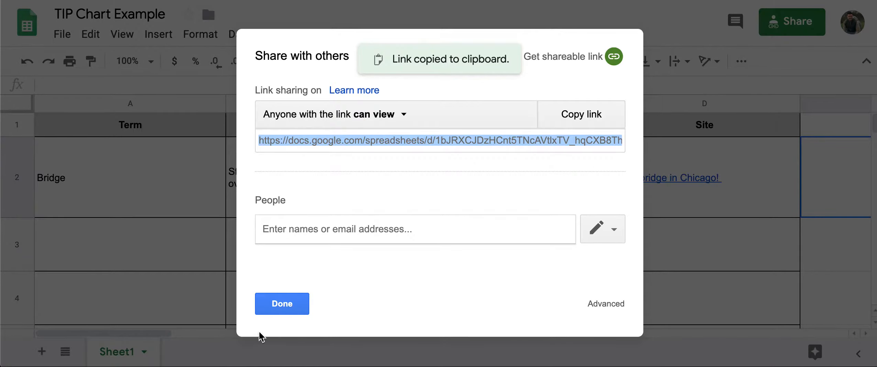
{"action": "left_click", "coordinate": [290, 305]}
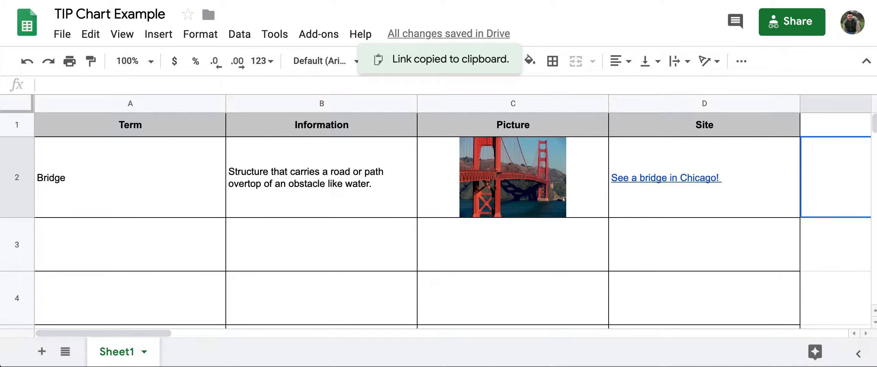
Open the qrstuff.com QR code generator in a new browser tab and paste the spreadsheet's share link as the Website URL
{"action": "key", "text": "ctrl+t"}
{"action": "type", "text": "qr"}
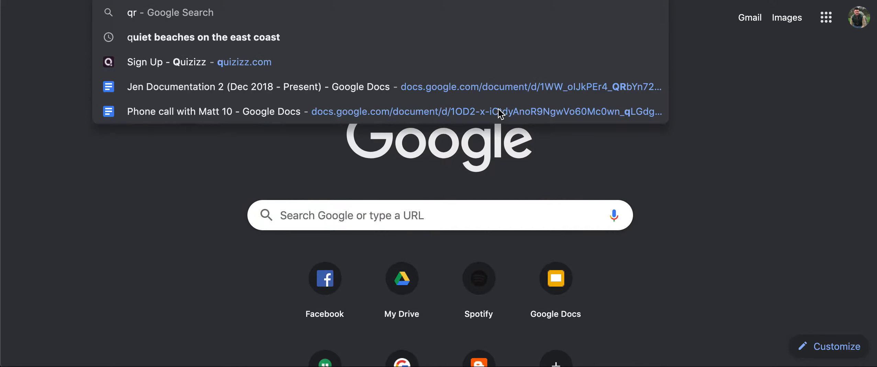
{"action": "key", "text": "Return"}
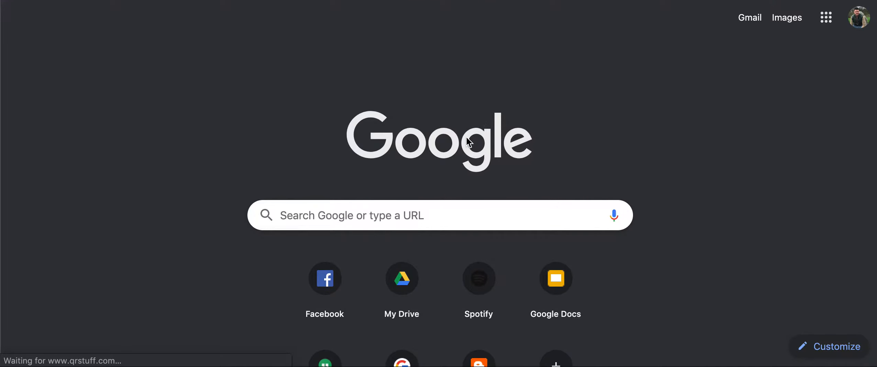
{"action": "scroll", "coordinate": [433, 231], "scroll_direction": "down", "scroll_amount": 5}
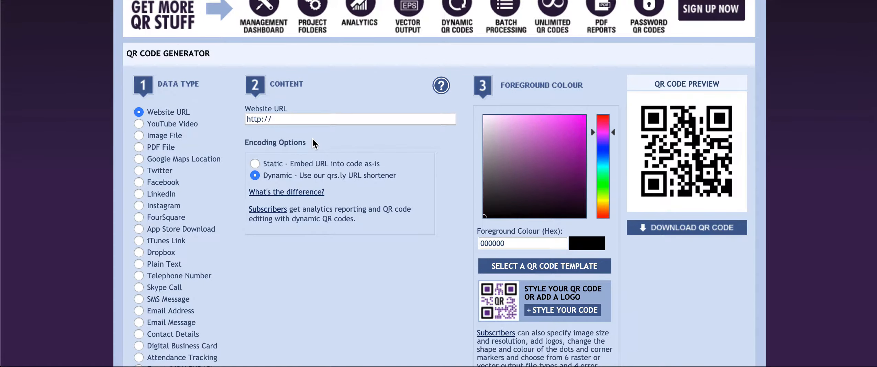
{"action": "left_click", "coordinate": [319, 121]}
{"action": "key", "text": "ctrl+v"}
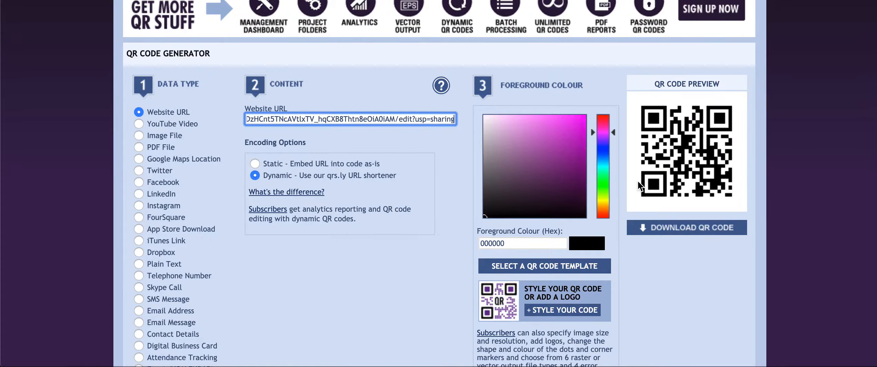
Download the generated QR code as a PNG, open the image to view it, and close it
{"action": "left_click", "coordinate": [720, 236]}
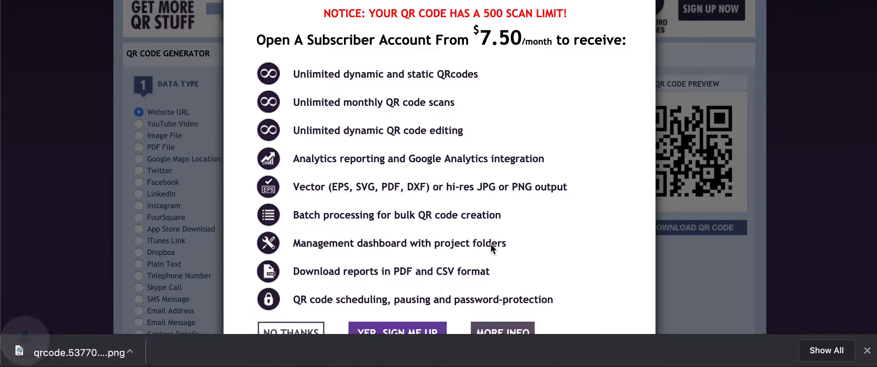
{"action": "left_click", "coordinate": [73, 352]}
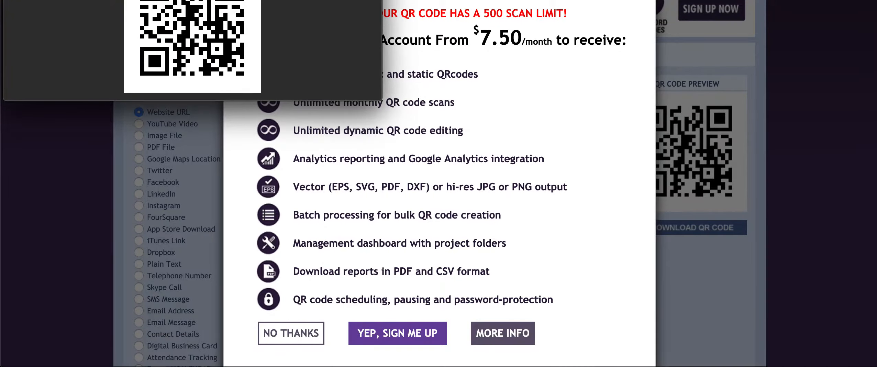
{"action": "left_click_drag", "start_coordinate": [269, 0], "coordinate": [496, 57]}
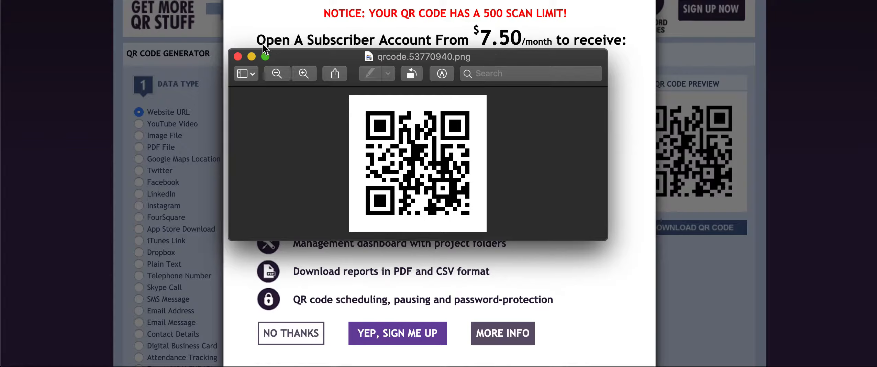
{"action": "left_click", "coordinate": [238, 57]}
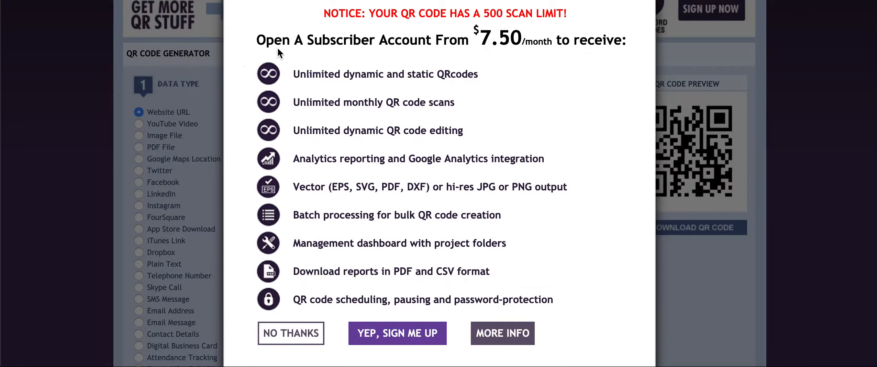